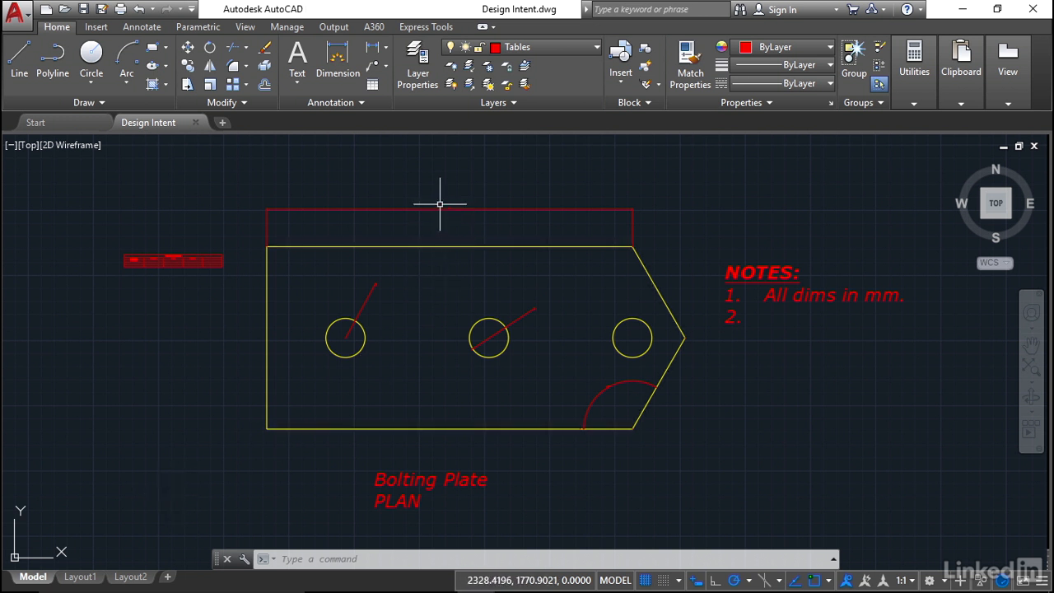
# Create a new layer named Titleblock.
pyautogui.click(418, 83)
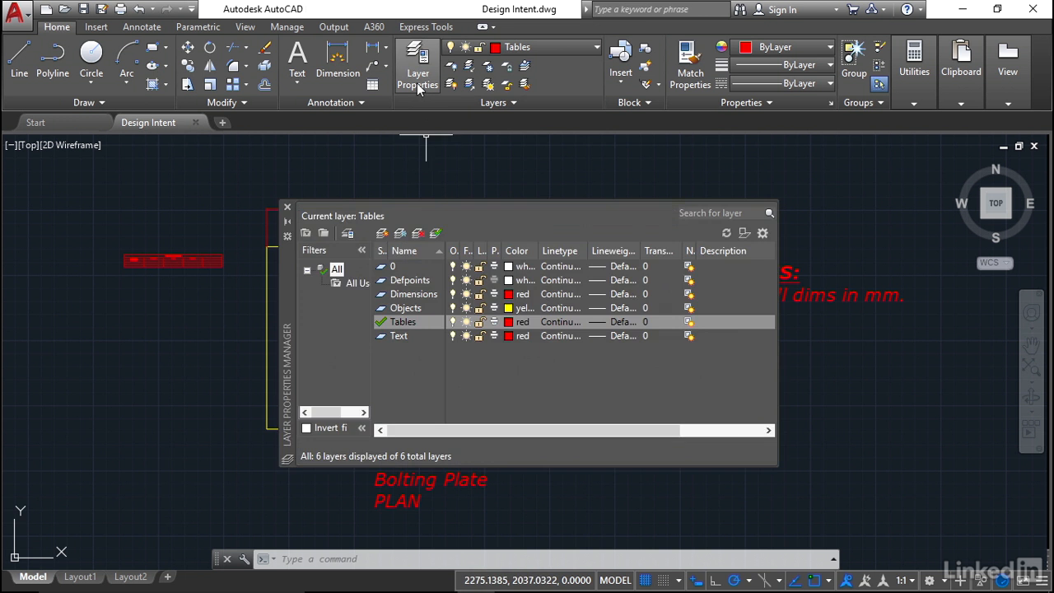
pyautogui.click(381, 234)
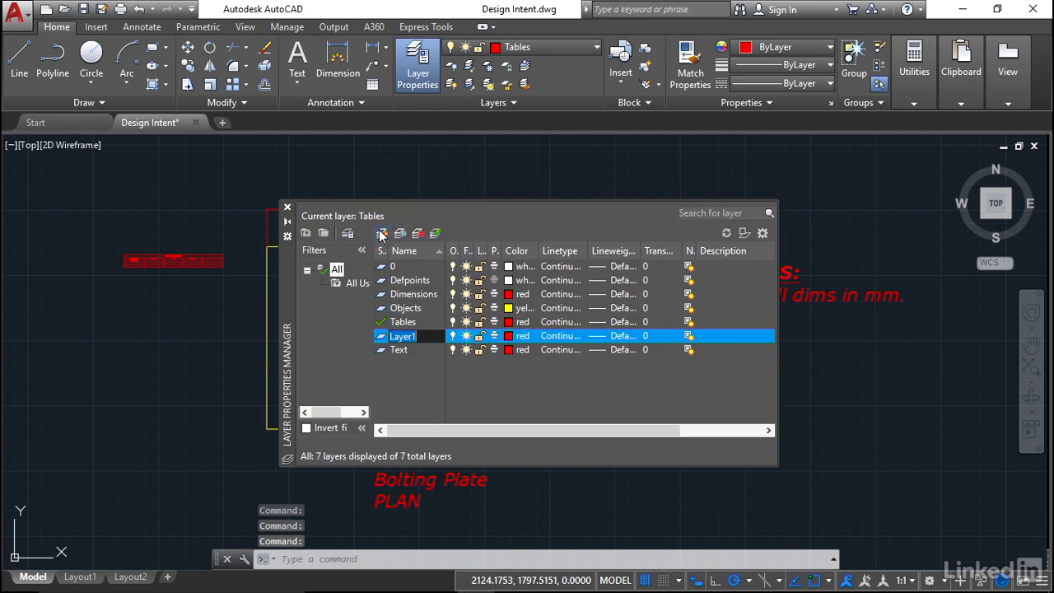
pyautogui.write('Tit')
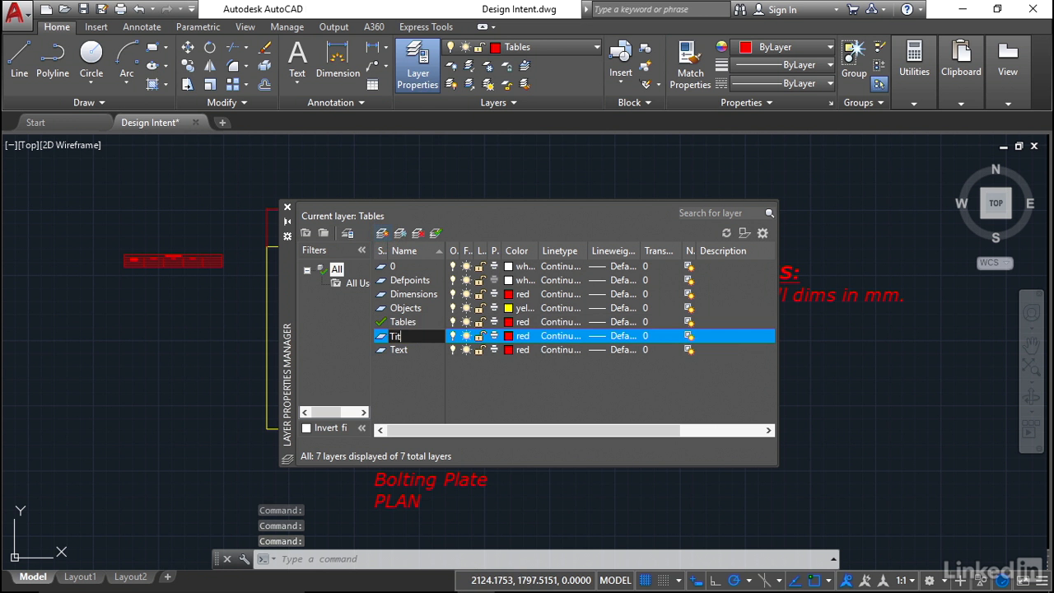
pyautogui.write('leblock')
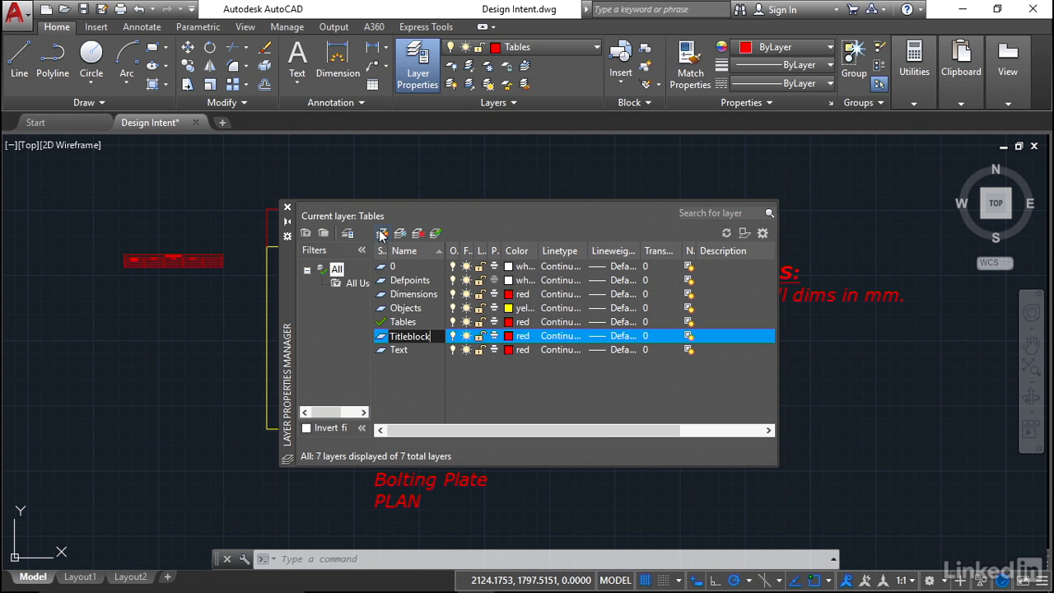
pyautogui.press('Return')
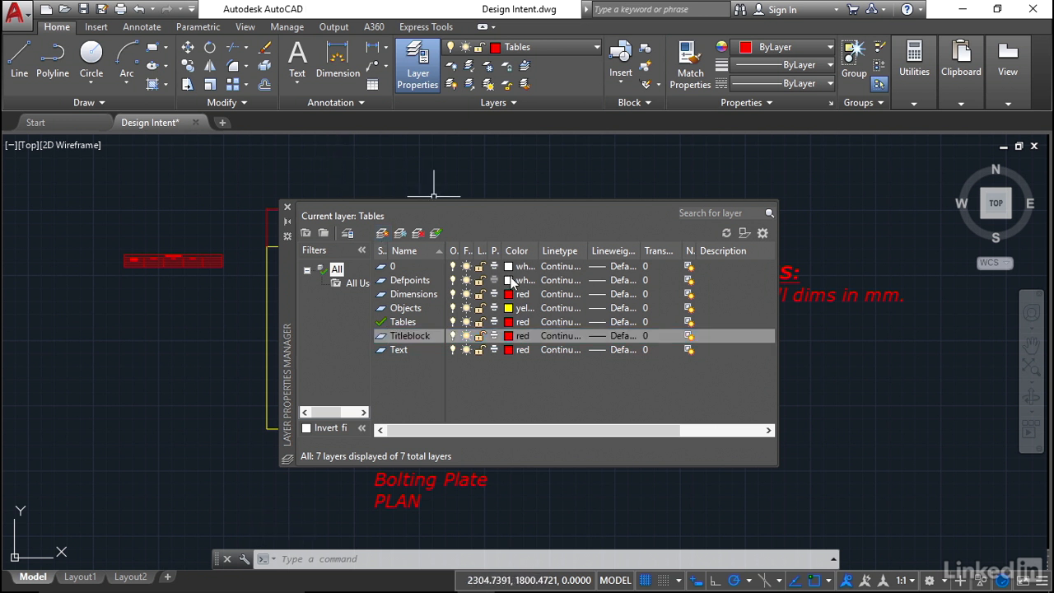
# Set the Titleblock layer's color to index color 30 and make it the current layer.
pyautogui.click(509, 336)
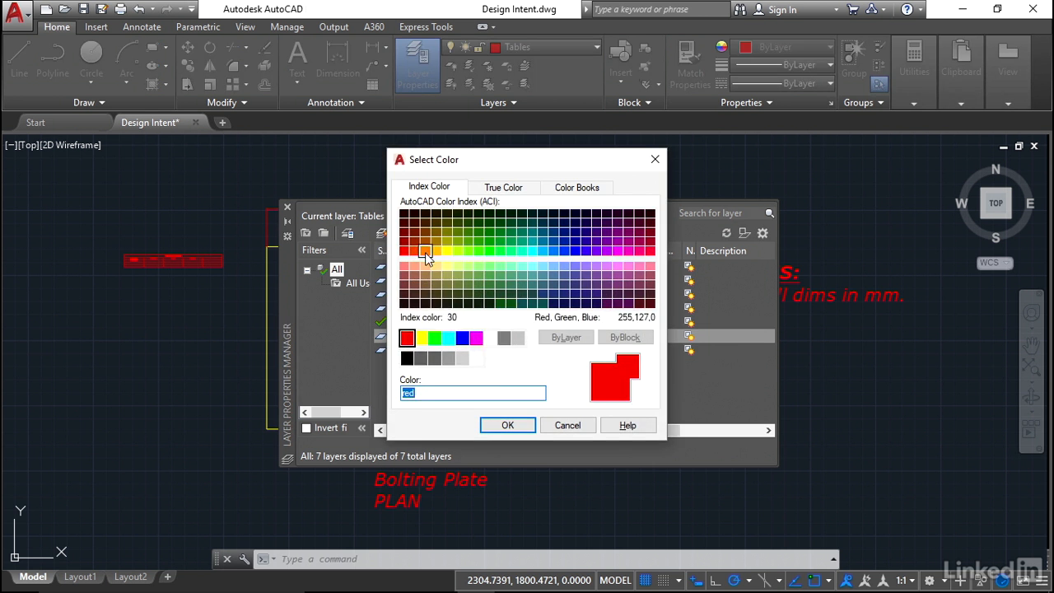
pyautogui.click(426, 252)
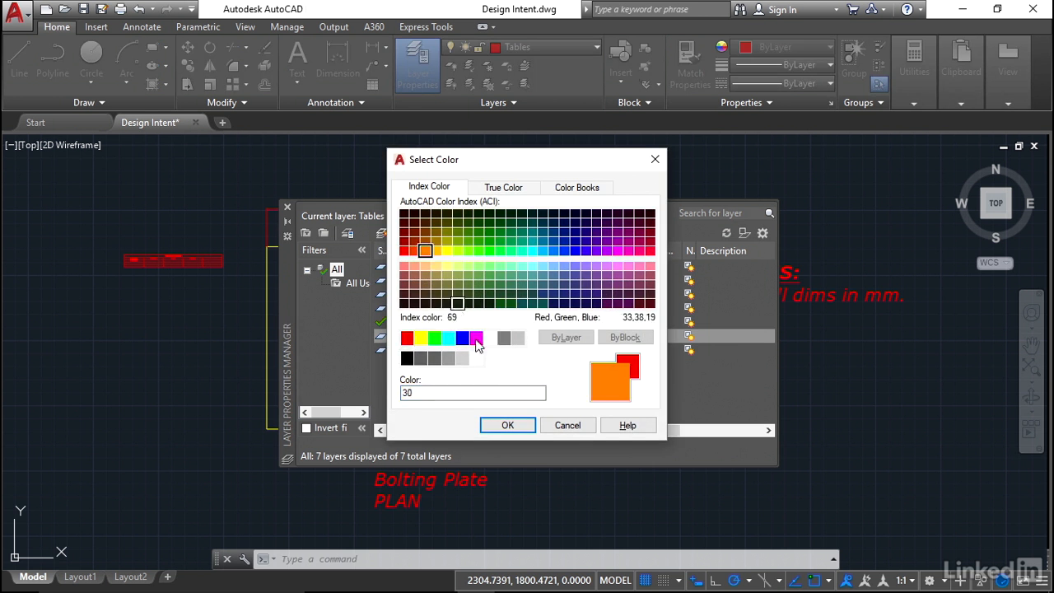
pyautogui.click(509, 425)
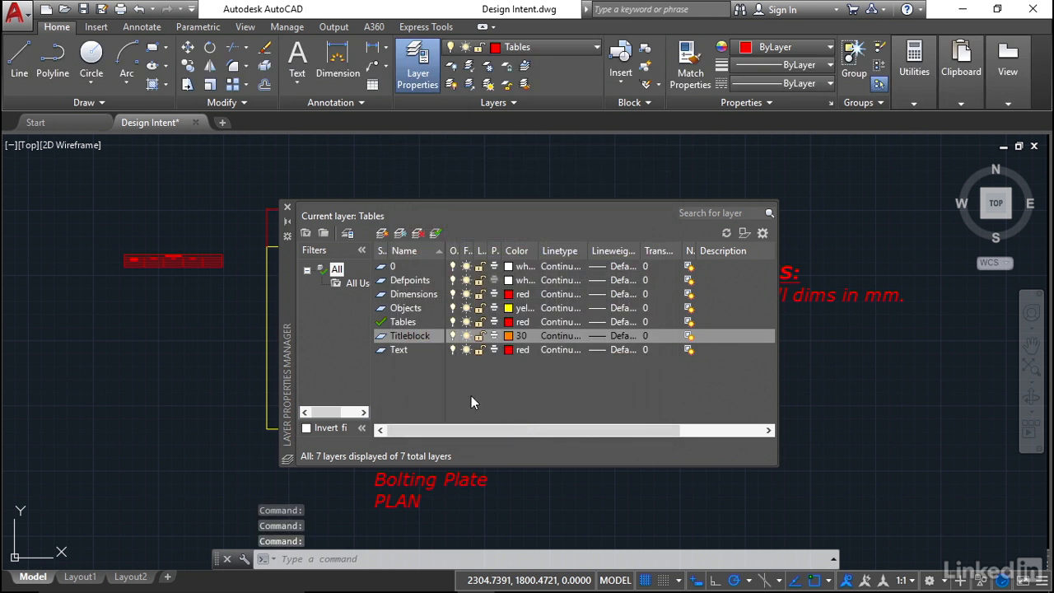
pyautogui.click(381, 338)
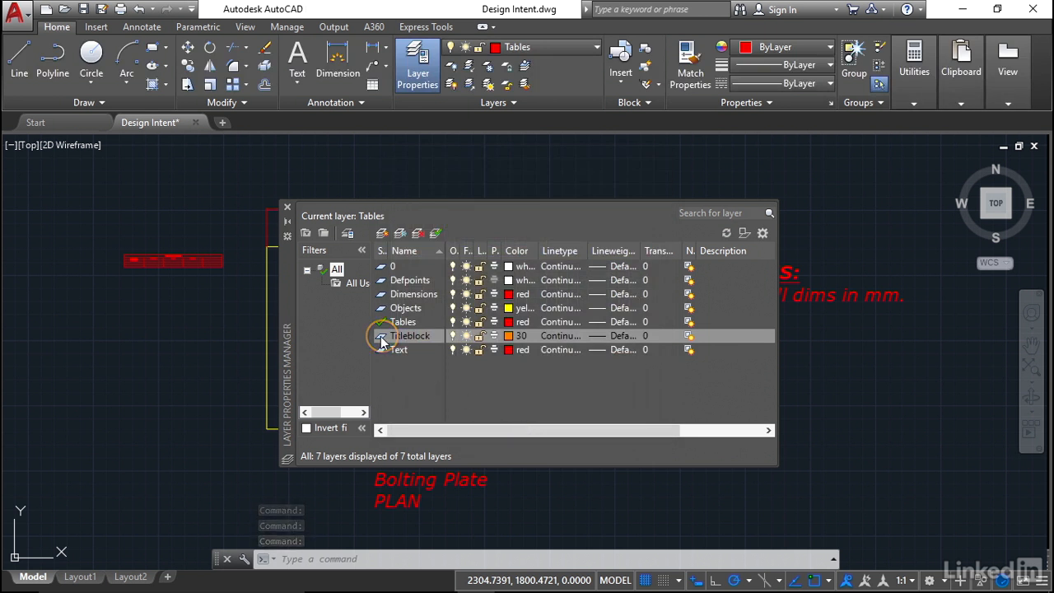
pyautogui.click(381, 340)
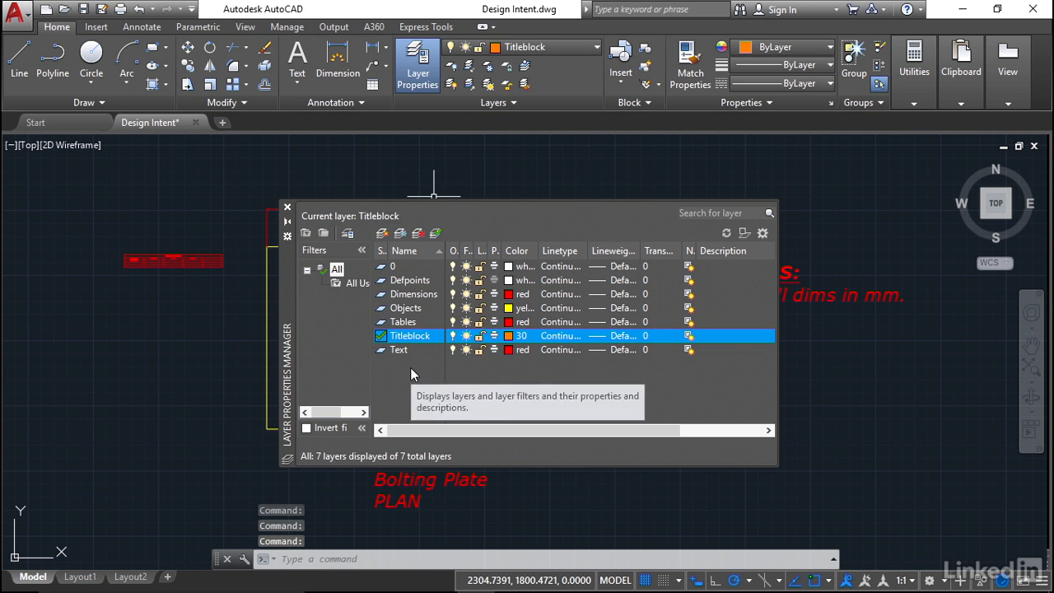
# Create another layer named Titletext with the same properties as Titleblock and close the layer manager.
pyautogui.click(382, 234)
pyautogui.write('Titletext')
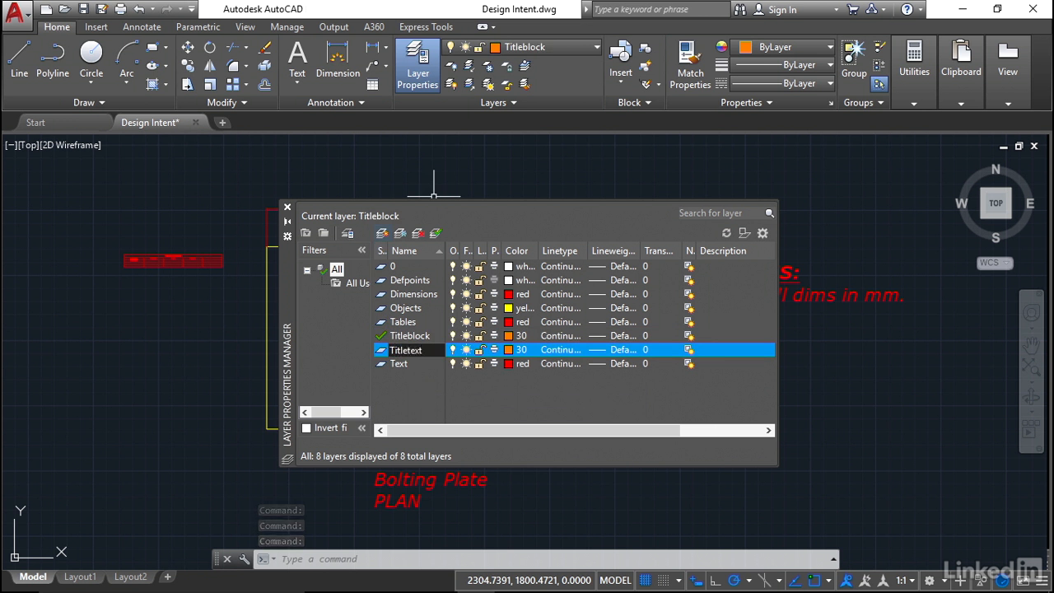
pyautogui.press('Return')
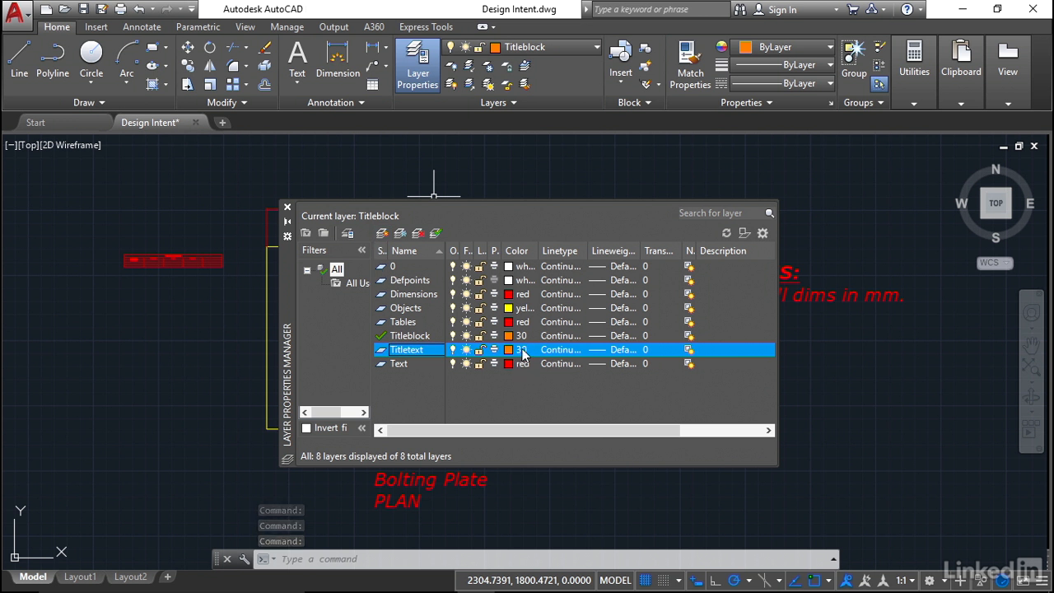
pyautogui.click(288, 207)
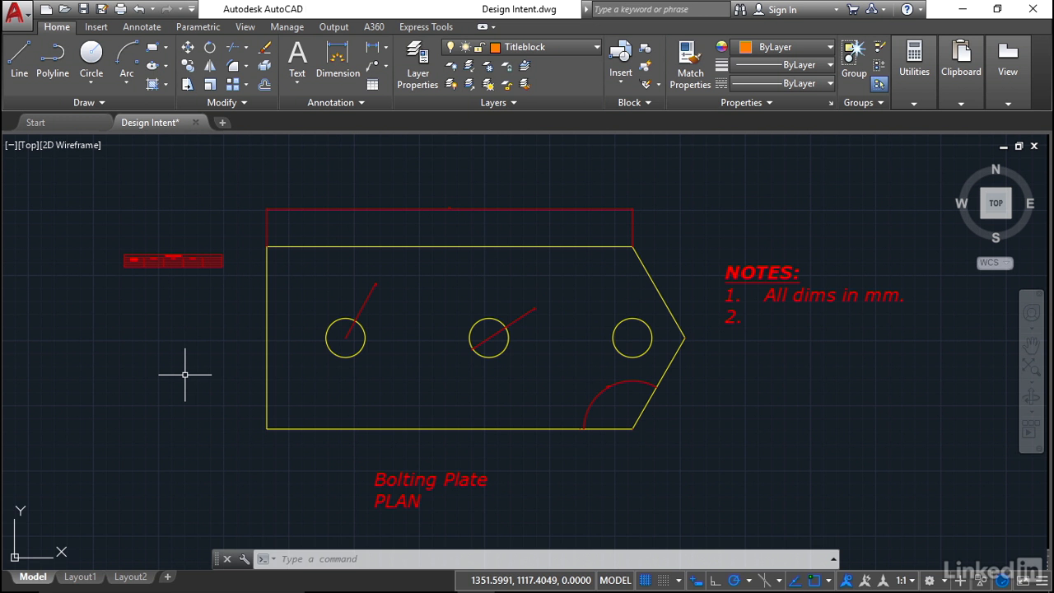
# Draw a 420 by 297 mm rectangle in the empty space to the lower left of the bolting plate.
pyautogui.click(166, 48)
pyautogui.click(181, 73)
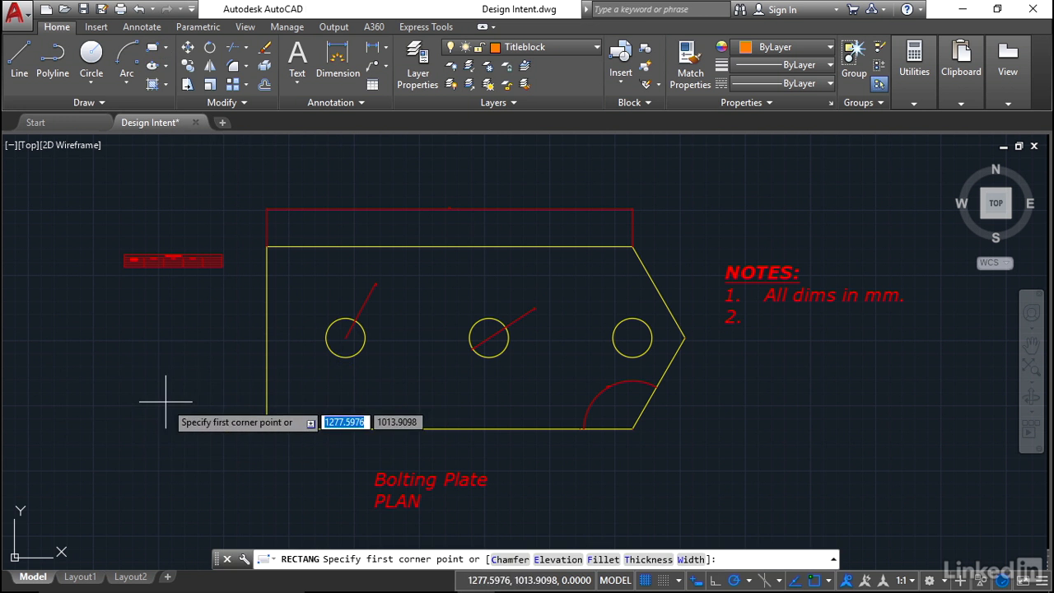
pyautogui.click(57, 434)
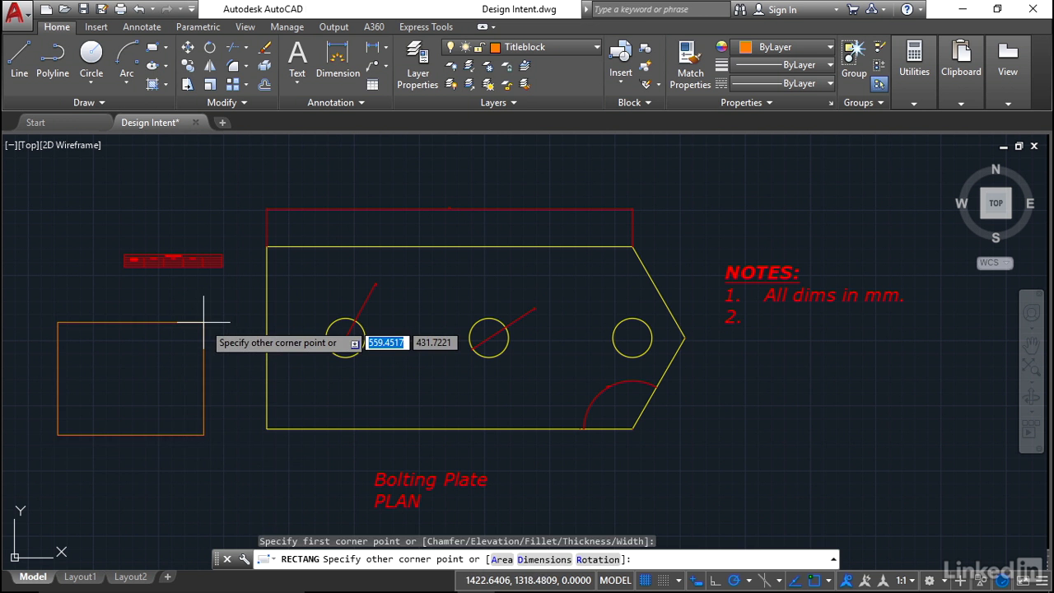
pyautogui.write('420')
pyautogui.press('Tab')
pyautogui.write('297')
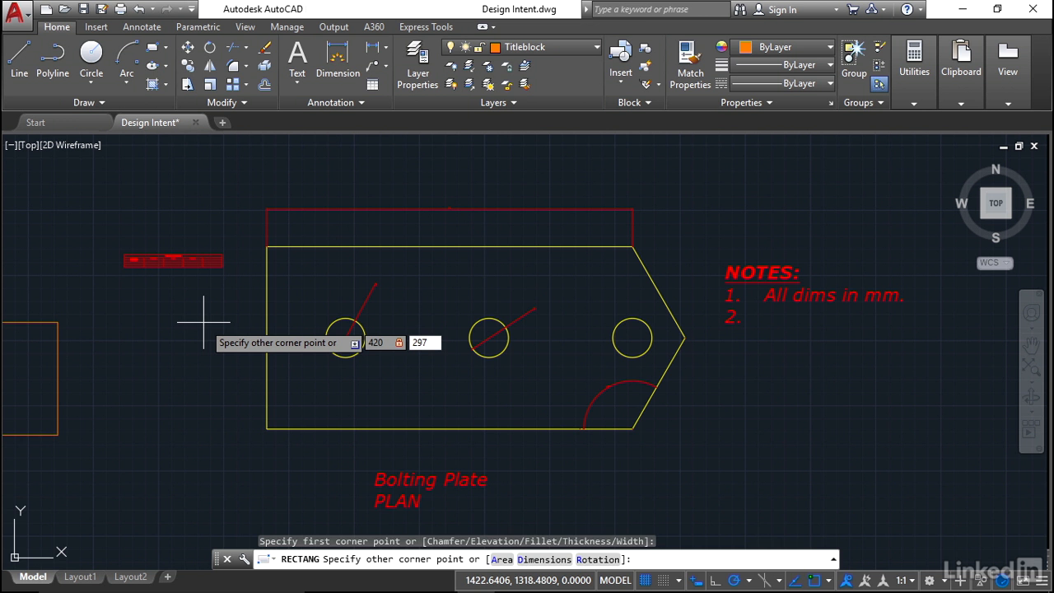
pyautogui.press('Return')
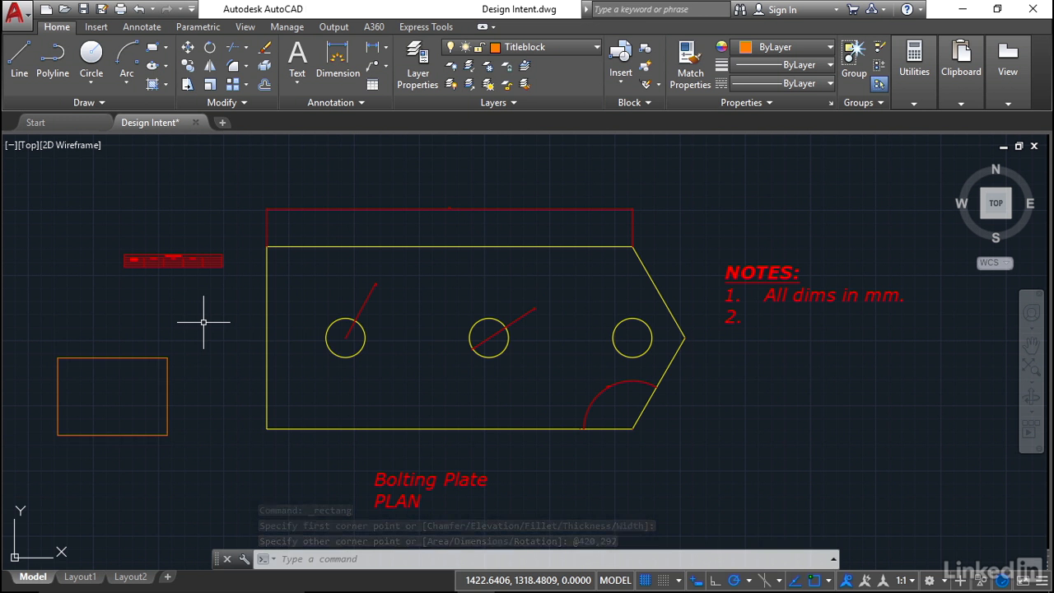
# Offset the 420 by 297 rectangle 15 mm inward to form an inner border.
pyautogui.click(264, 86)
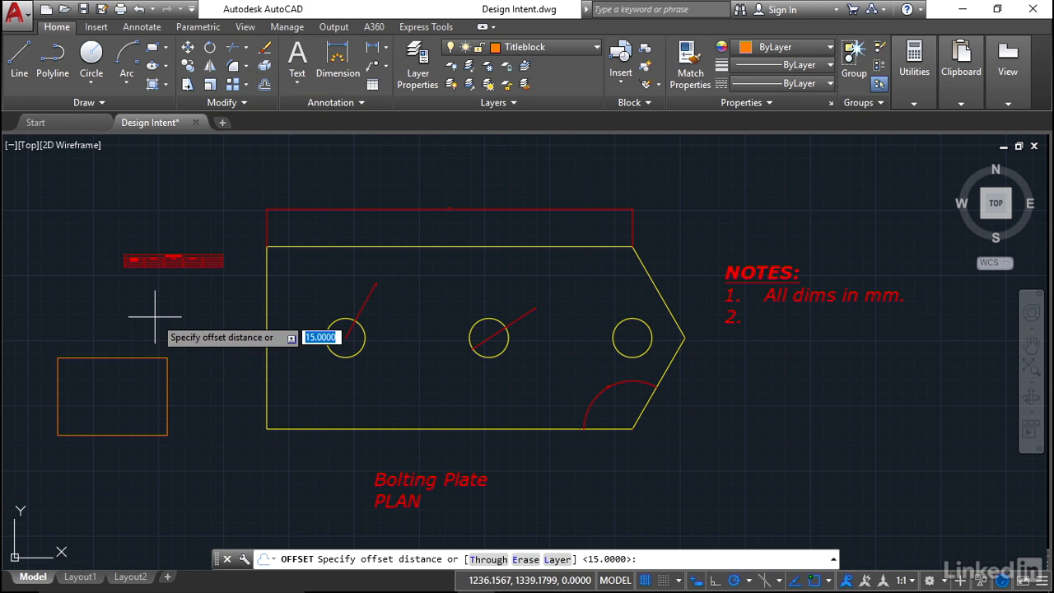
pyautogui.write('15')
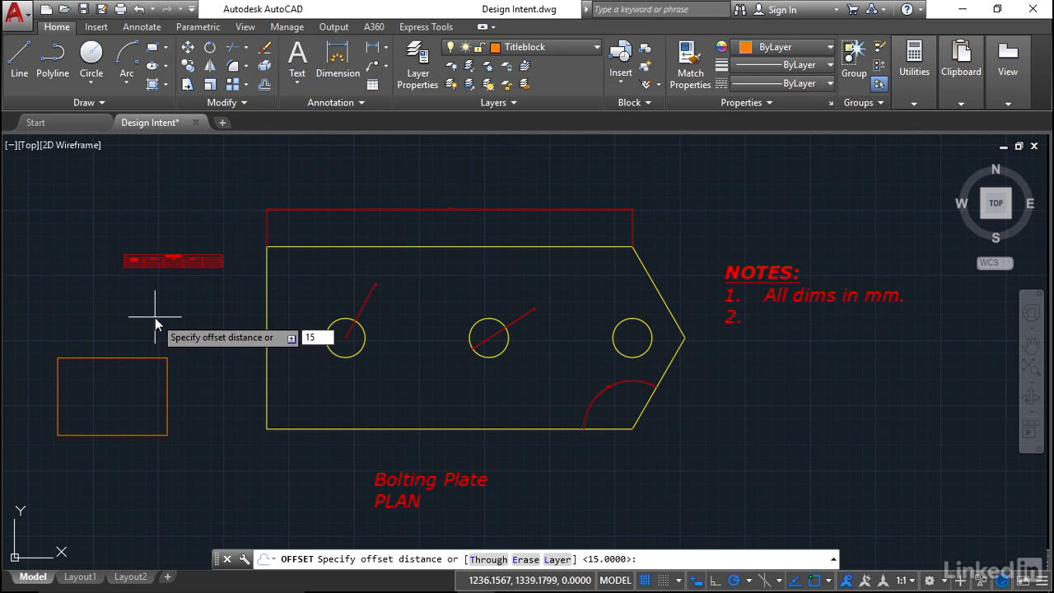
pyautogui.press('Return')
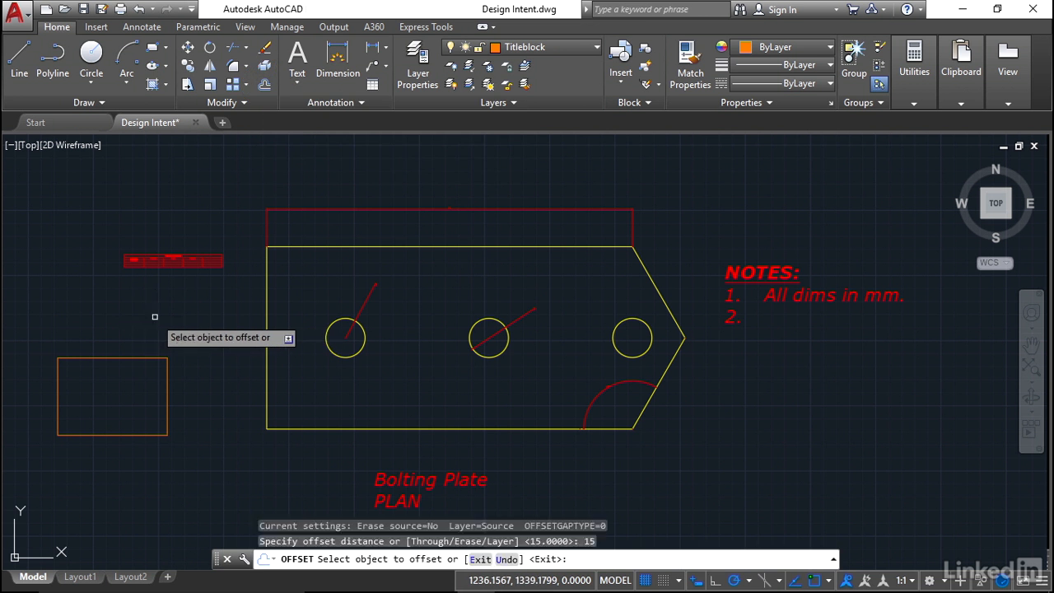
pyautogui.scroll(2, 106, 390)
pyautogui.scroll(4, 105, 391)
pyautogui.moveTo(108, 337); pyautogui.dragTo(520, 295, button='middle')
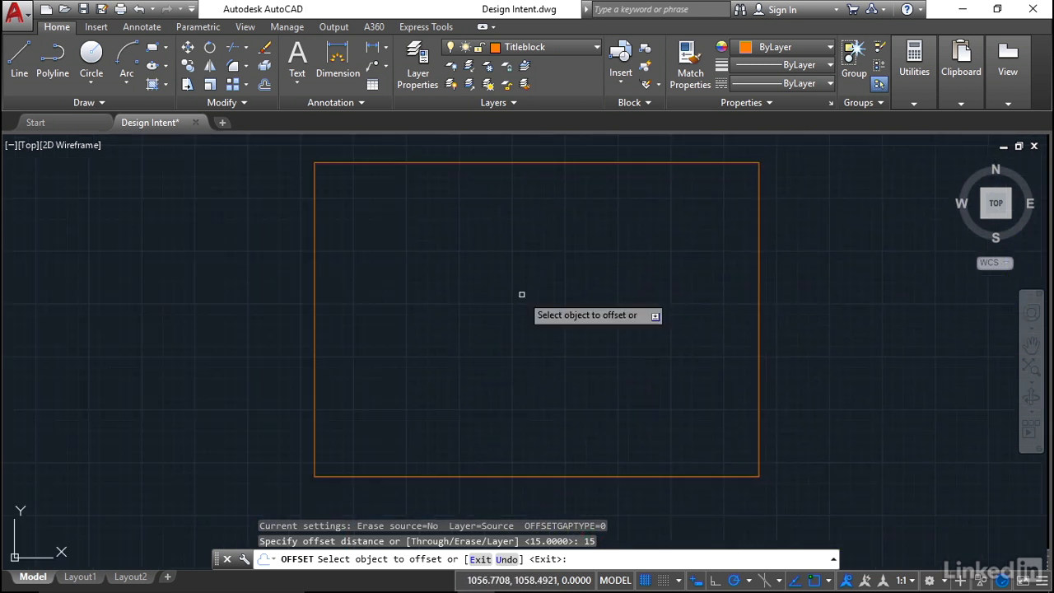
pyautogui.click(533, 163)
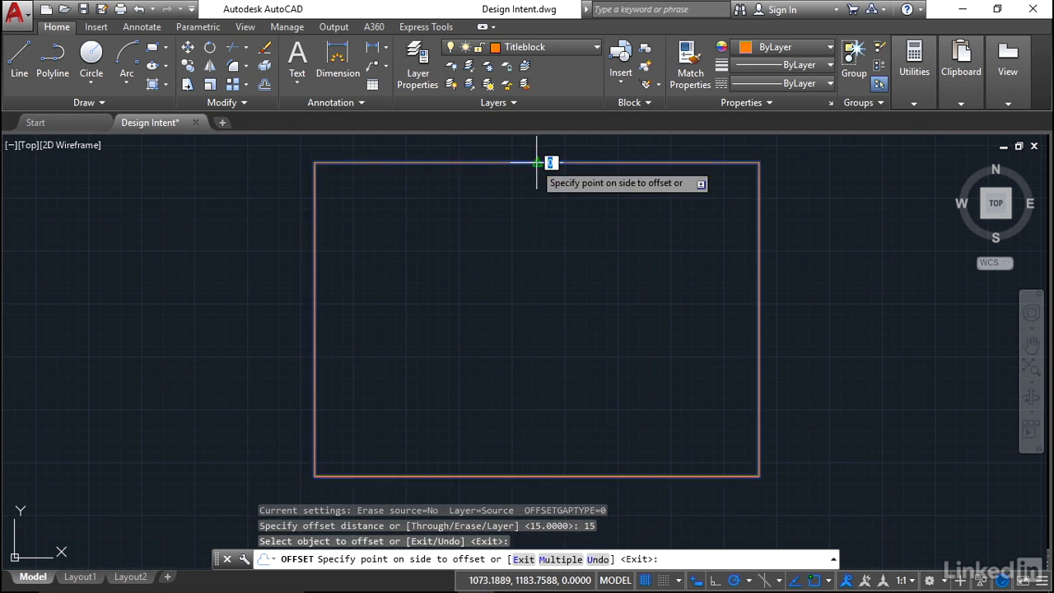
pyautogui.click(515, 226)
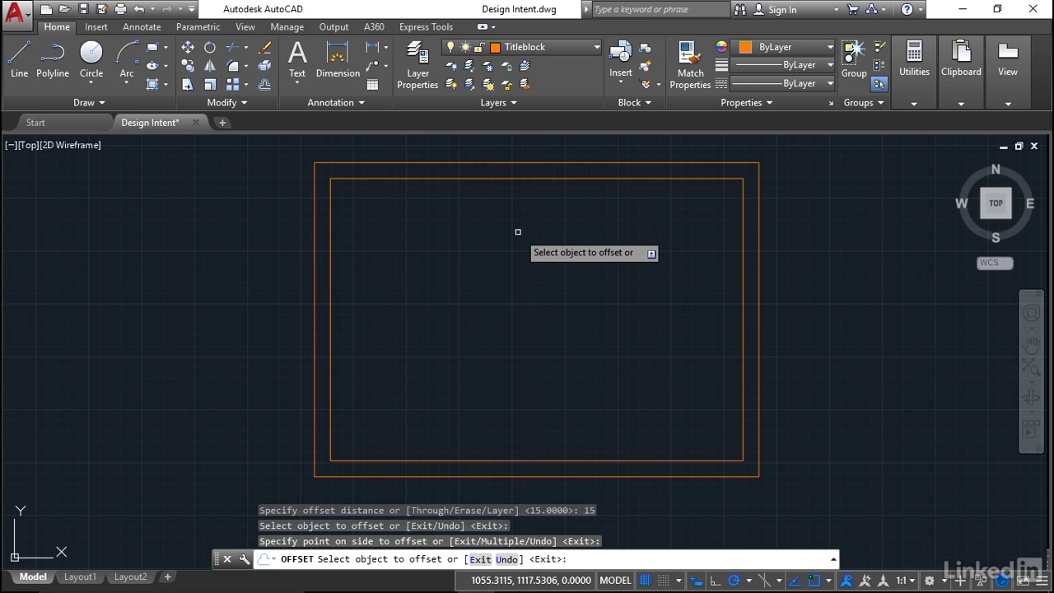
pyautogui.press('Return')
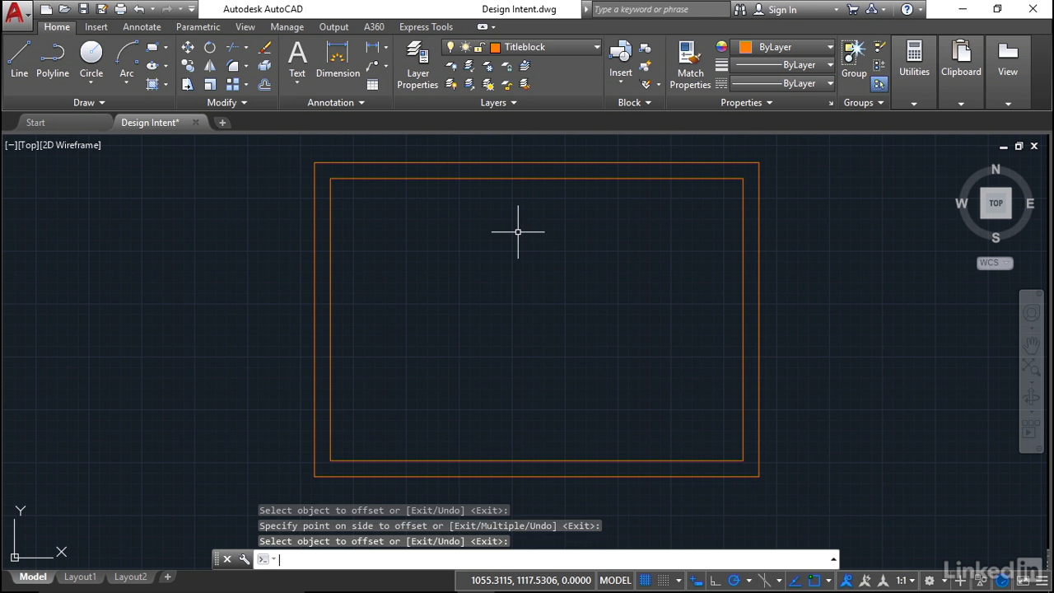
# Copy both border rectangles to the clipboard with the outer rectangle's lower-left corner as base point, and clear the selection.
pyautogui.click(489, 177)
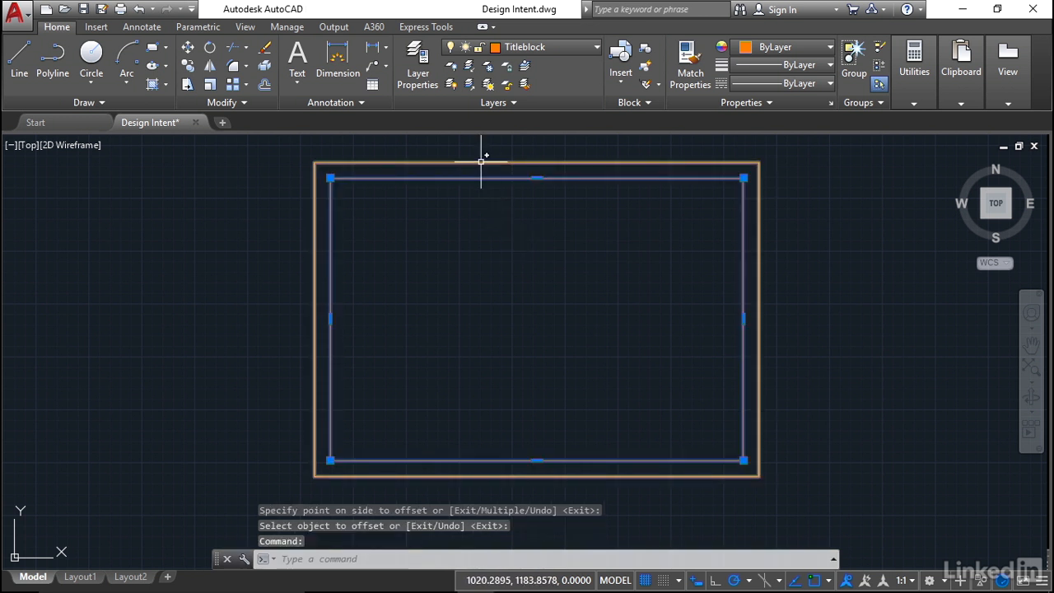
pyautogui.click(485, 162)
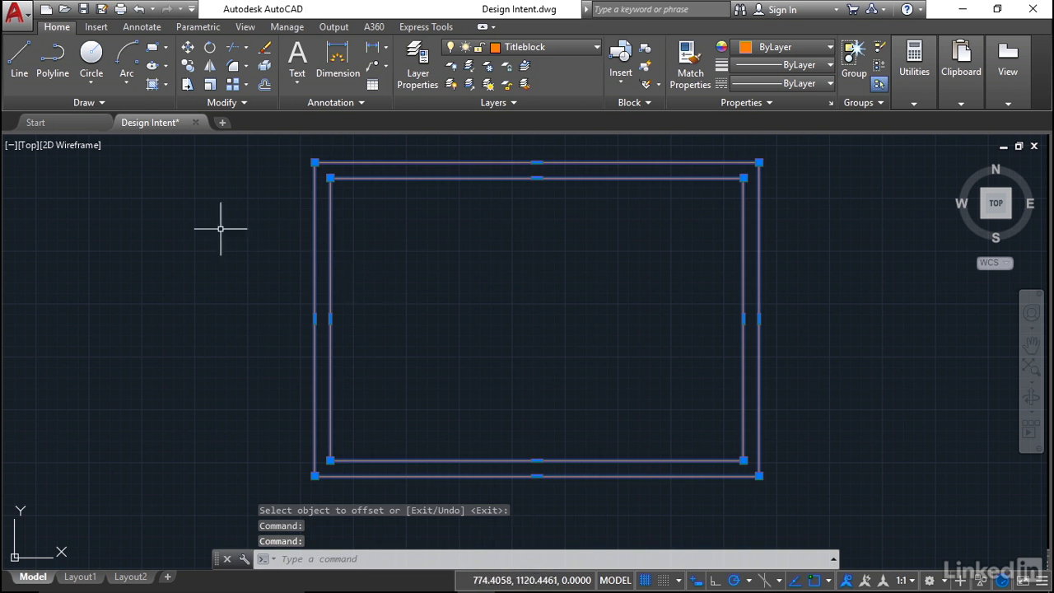
pyautogui.rightClick(173, 203)
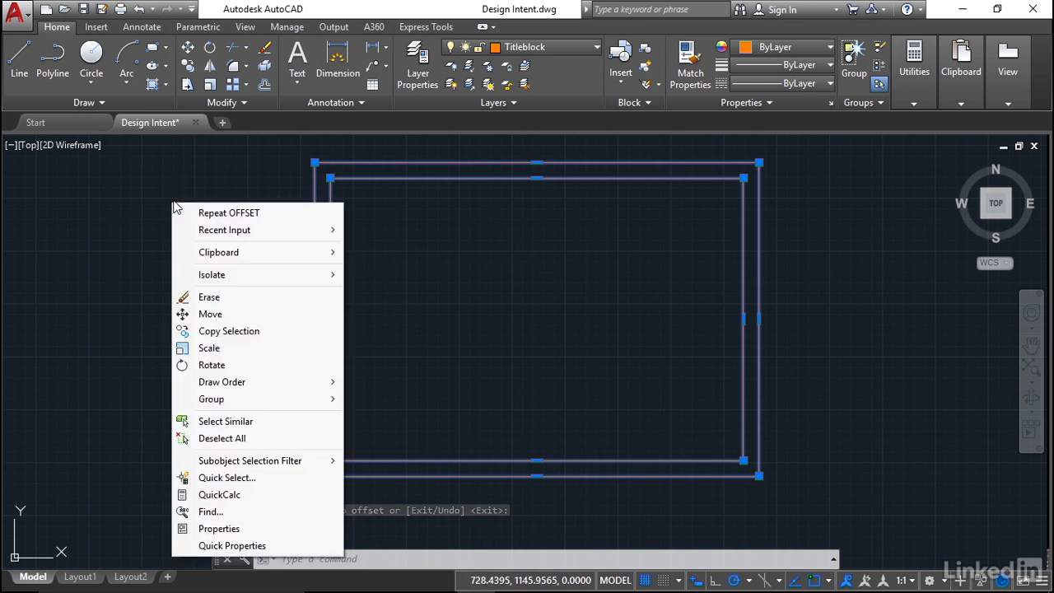
pyautogui.moveTo(252, 252)
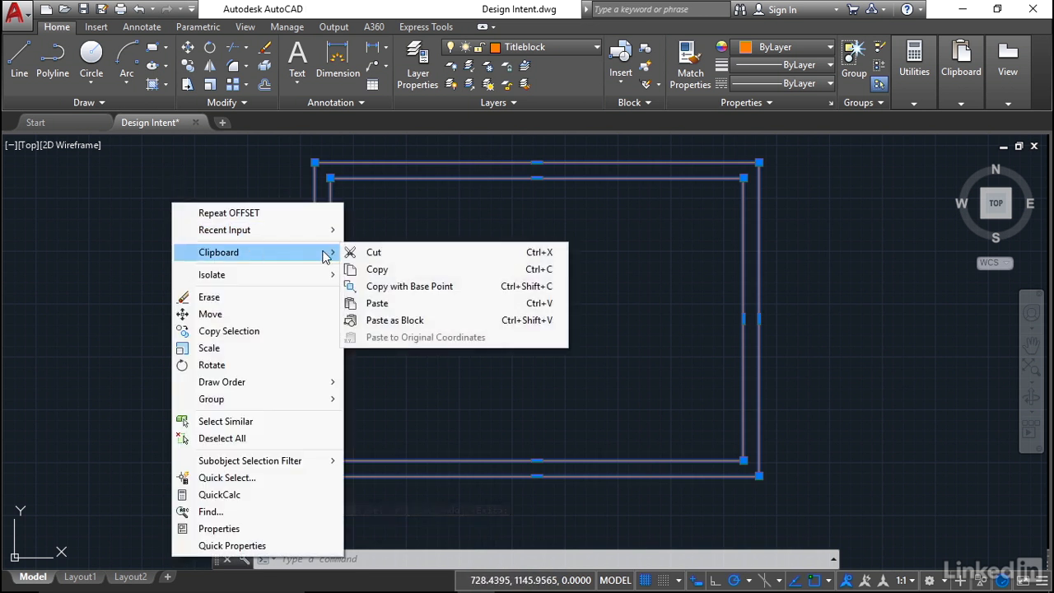
pyautogui.click(428, 288)
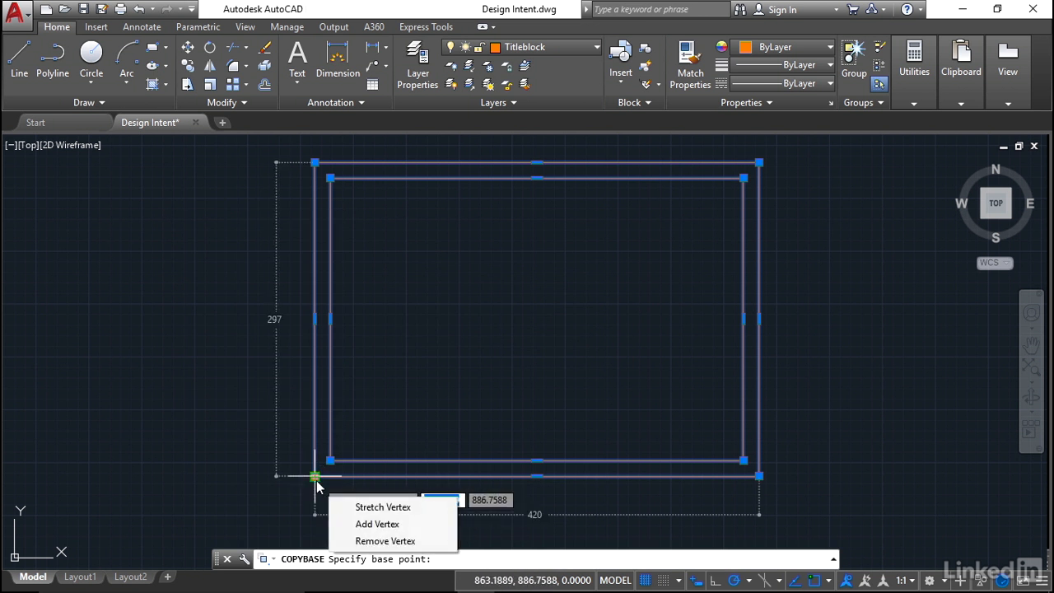
pyautogui.click(317, 485)
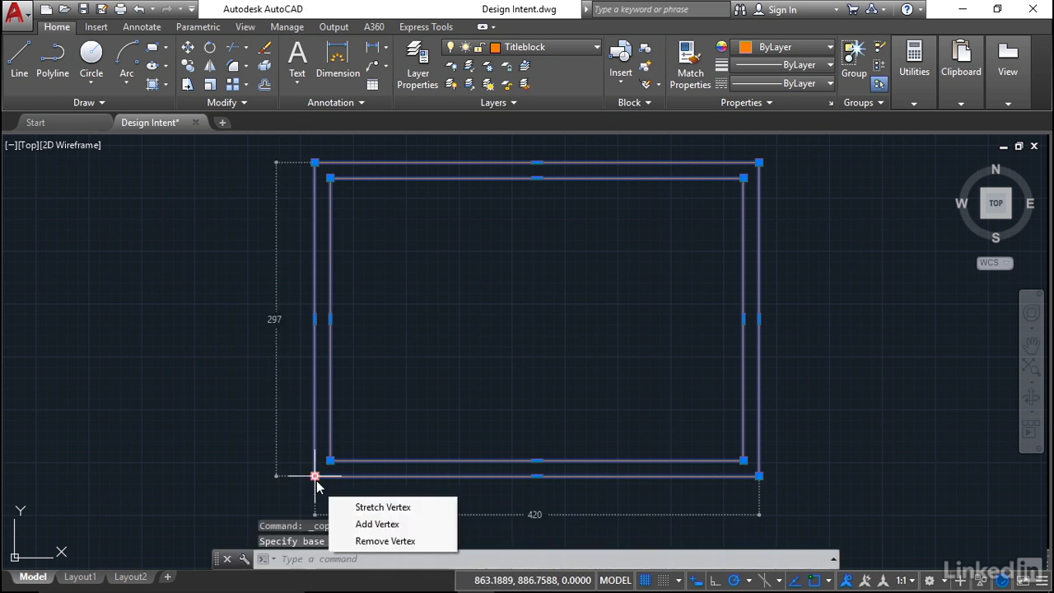
pyautogui.press('Escape')
pyautogui.press('Escape')
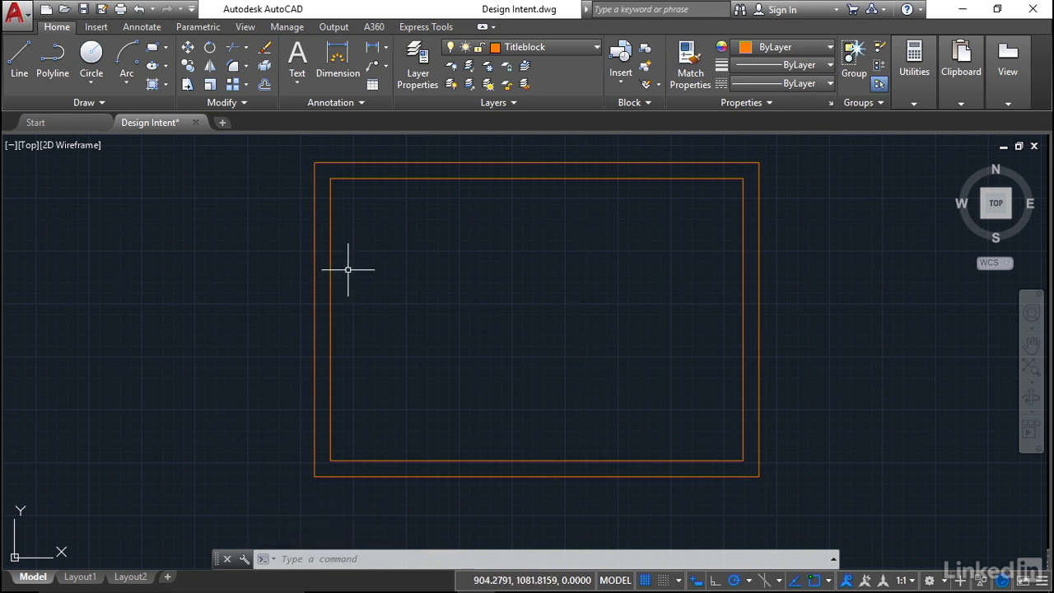
# Switch to Layout1 and delete its existing viewport.
pyautogui.click(78, 577)
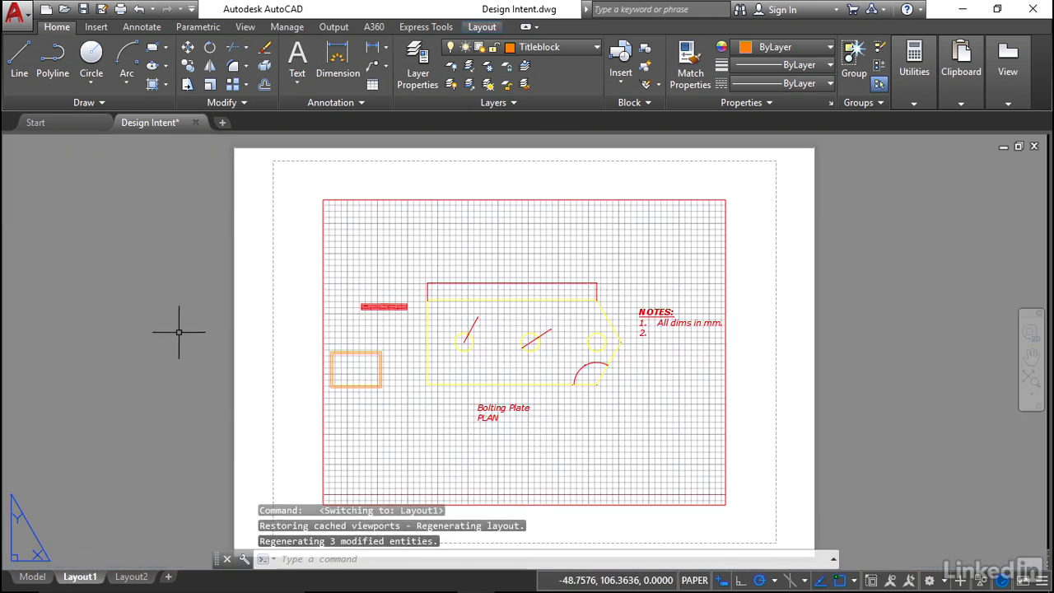
pyautogui.moveTo(439, 199)
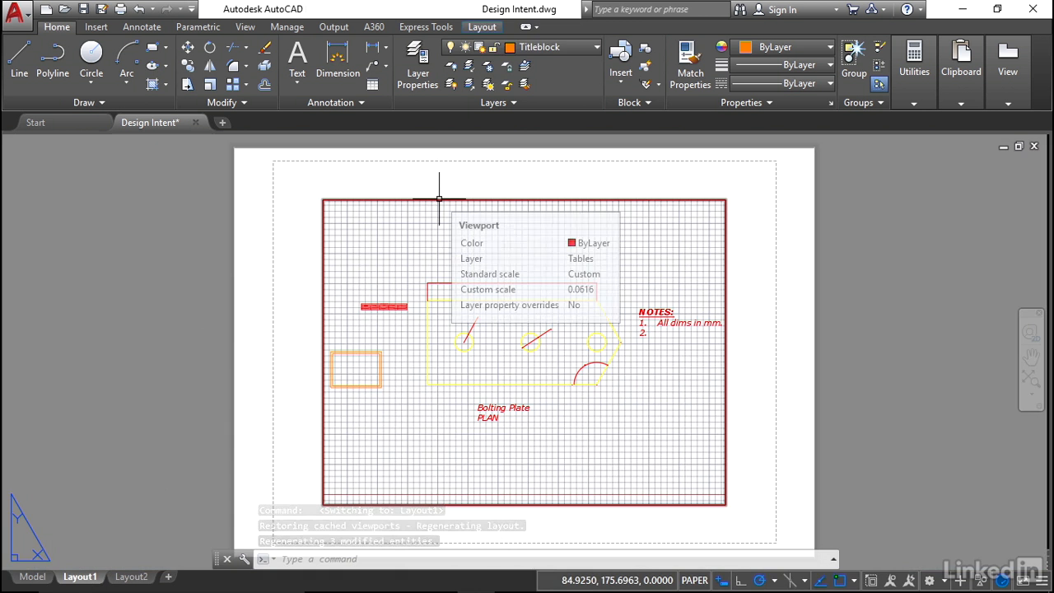
pyautogui.click(439, 198)
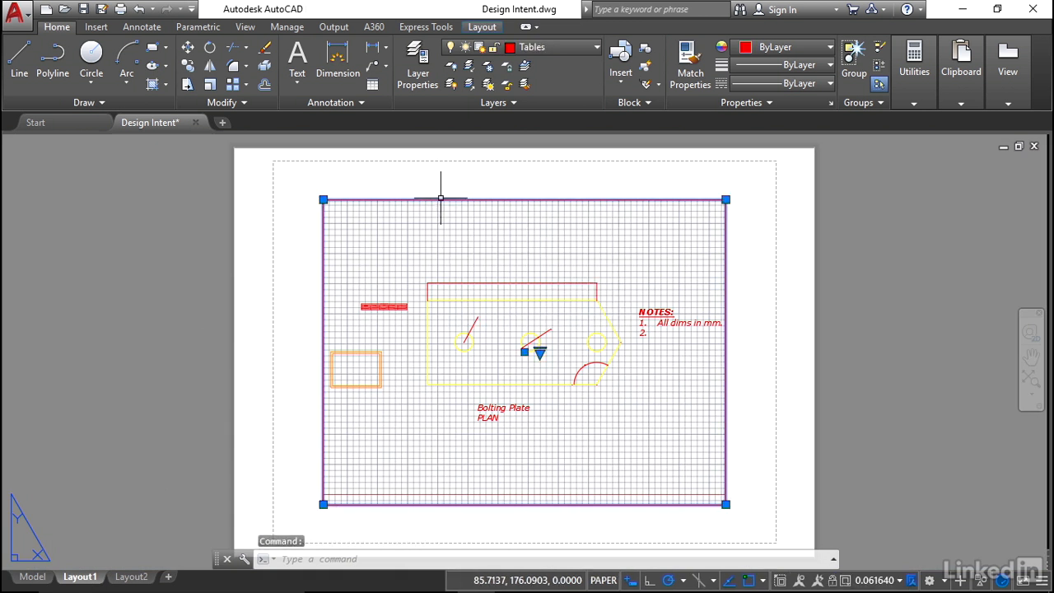
pyautogui.press('Delete')
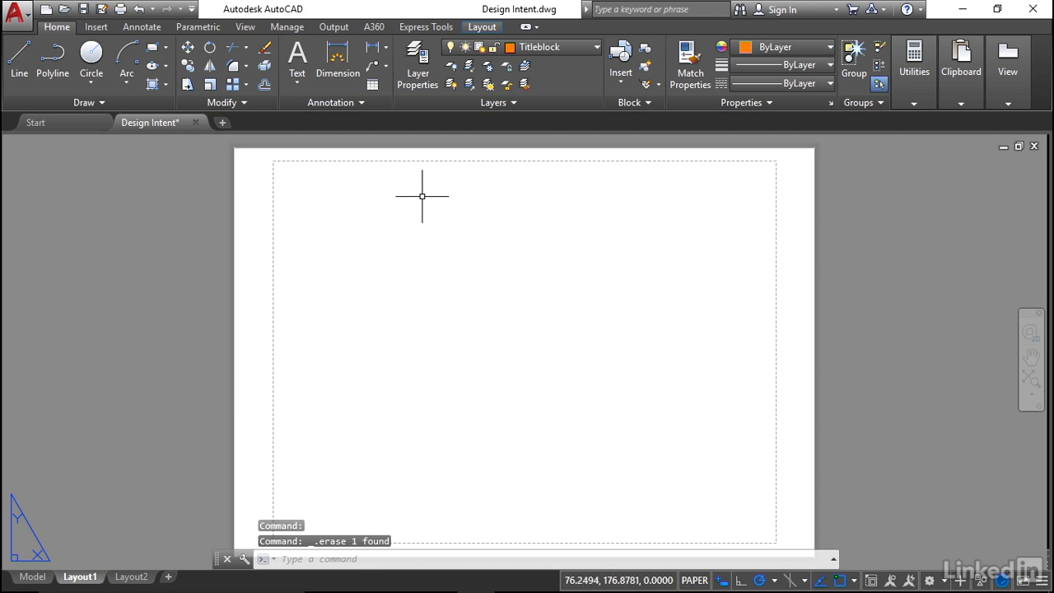
# Paste the copied border rectangles into Layout1 with the insertion point at 0,0.
pyautogui.rightClick(418, 223)
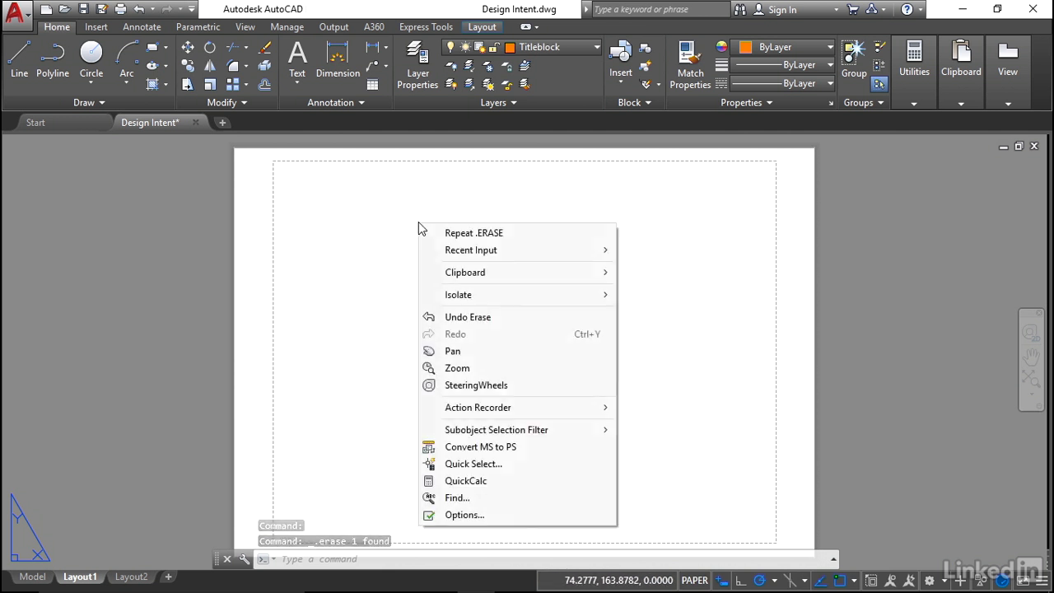
pyautogui.moveTo(481, 273)
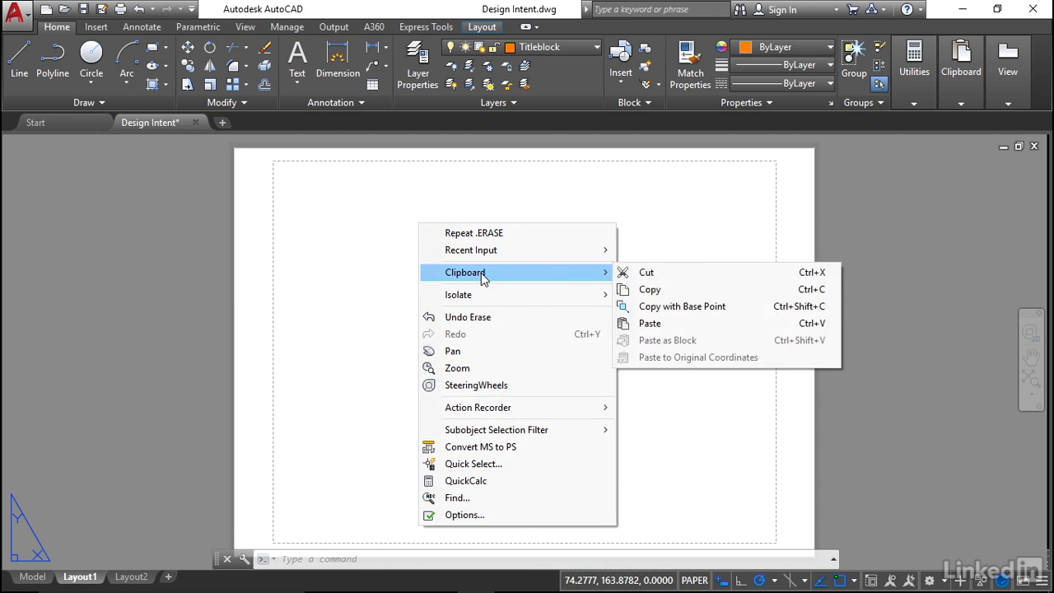
pyautogui.click(652, 323)
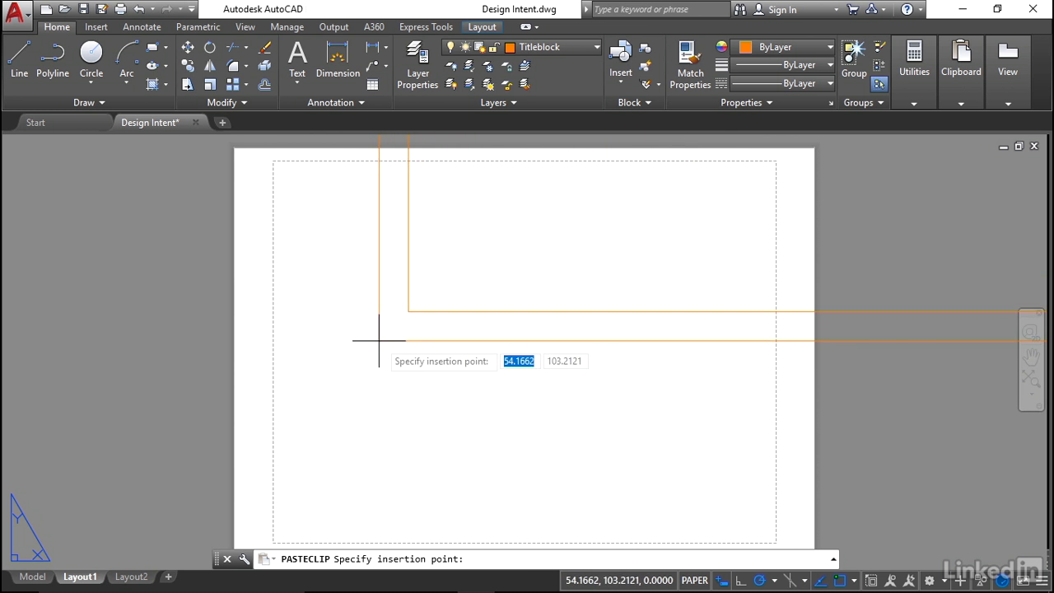
pyautogui.write('0')
pyautogui.press('Tab')
pyautogui.write('0')
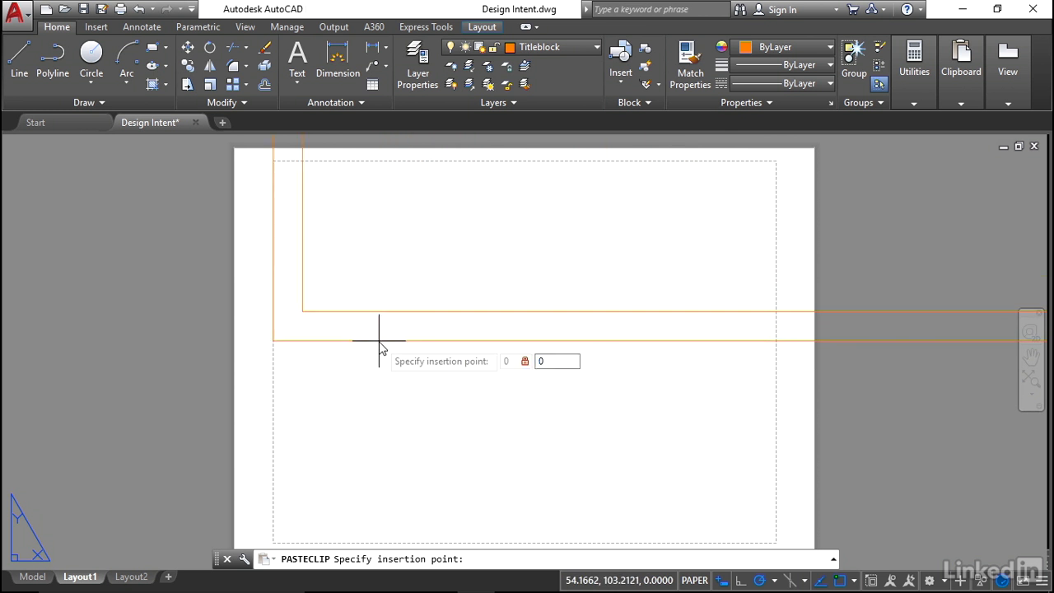
pyautogui.press('Return')
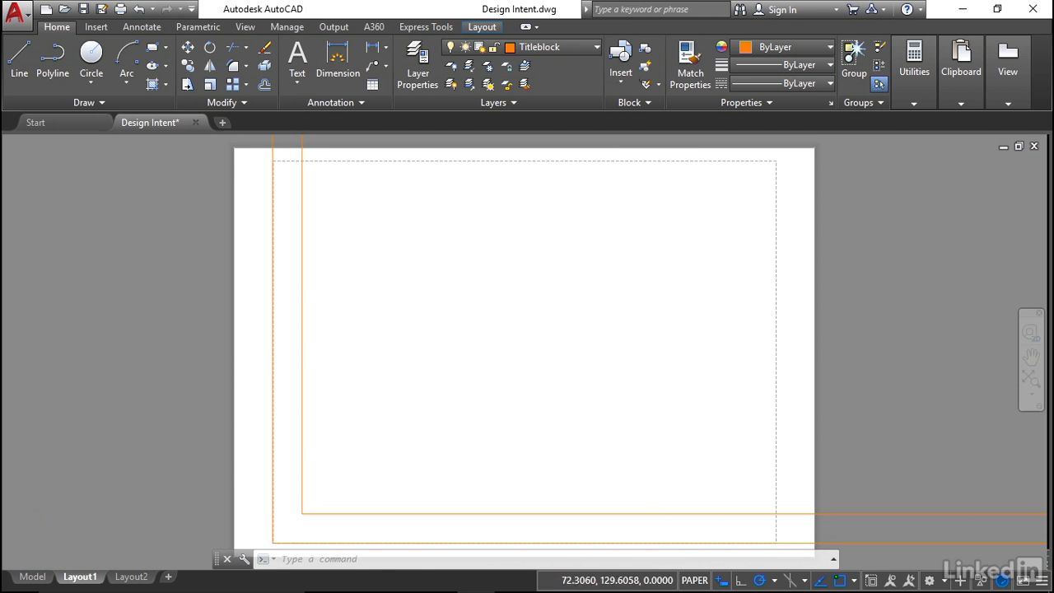
pyautogui.scroll(-2, 415, 289)
pyautogui.scroll(-1, 415, 289)
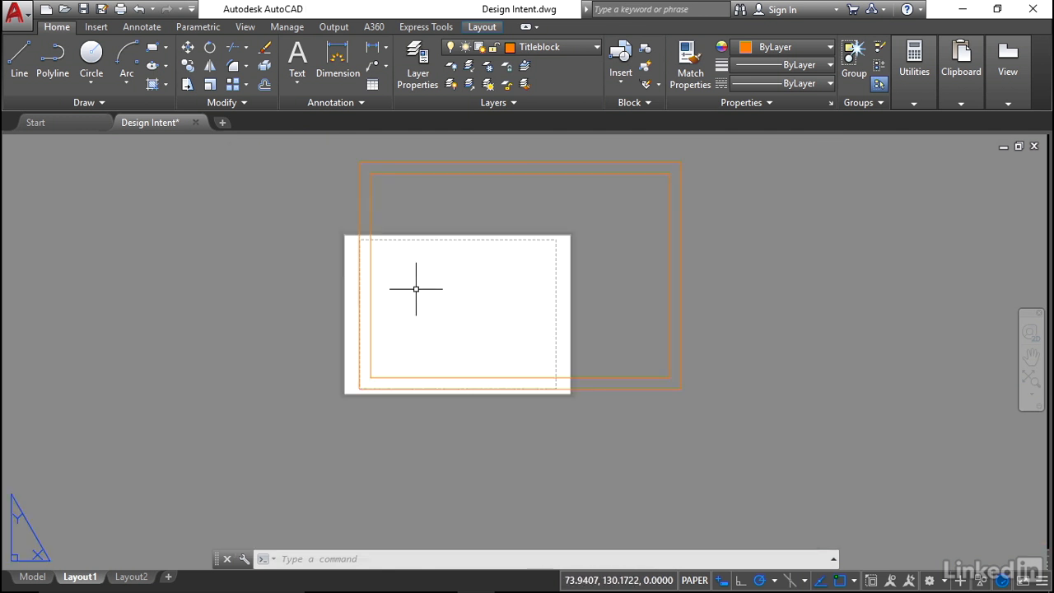